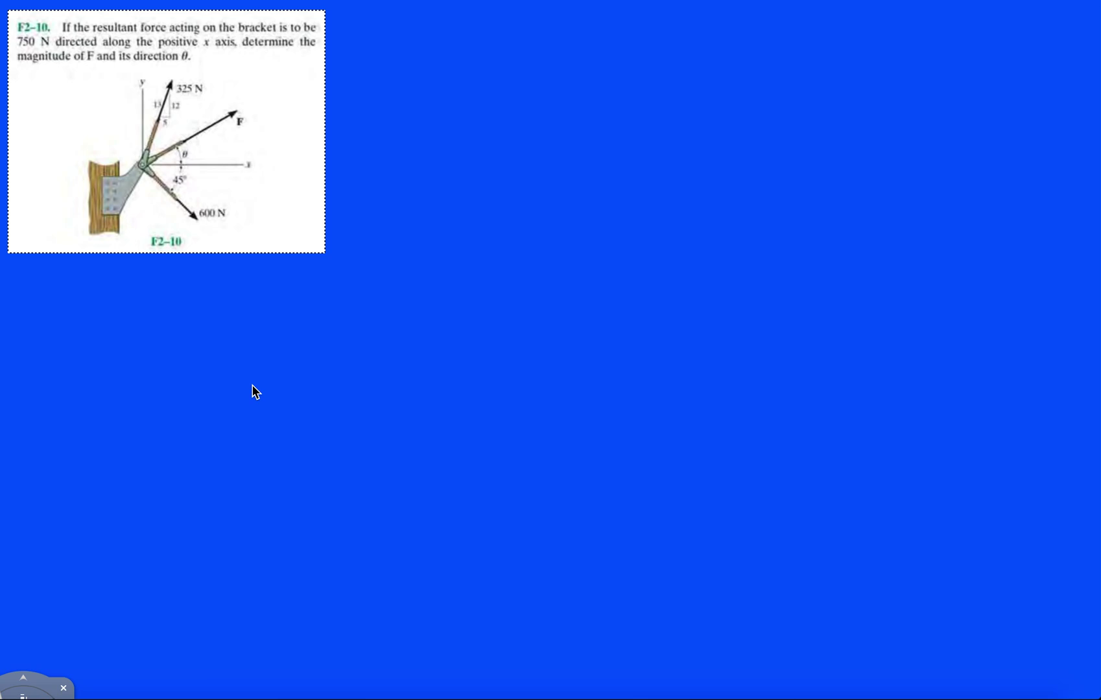
- Restore the hidden interface and commit the pasted F2-10 bracket image as Layer17
key(Tab)
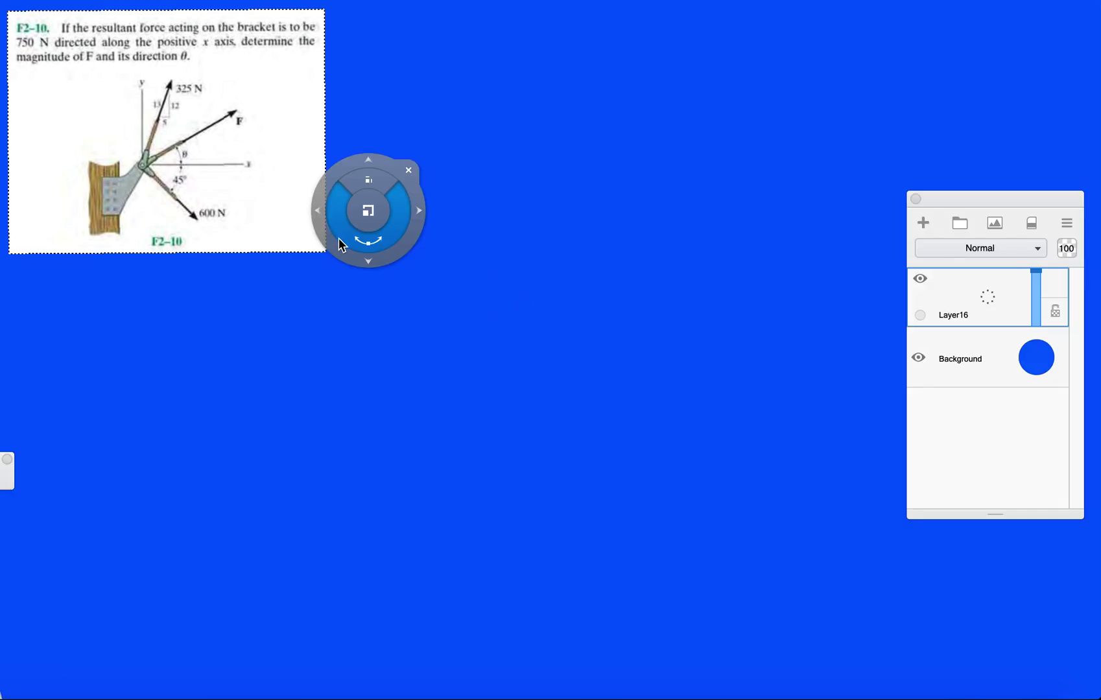
click(396, 195)
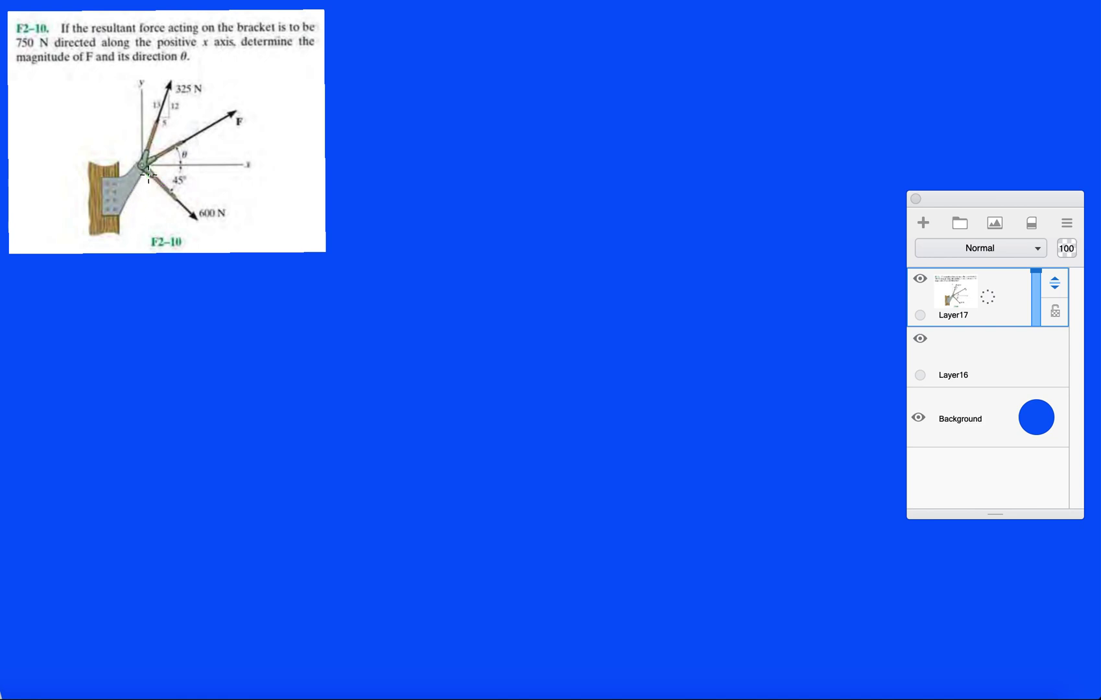
- Draw a green resultant arrow along the +x axis and label it FR
mouse_move(141, 166)
mouse_down()
mouse_move(266, 165)
mouse_move(256, 170)
mouse_move(283, 179)
mouse_move(302, 149)
mouse_move(298, 164)
mouse_up()
mouse_move(290, 164)
mouse_down()
mouse_move(291, 180)
mouse_move(308, 179)
mouse_up()
click(274, 240)
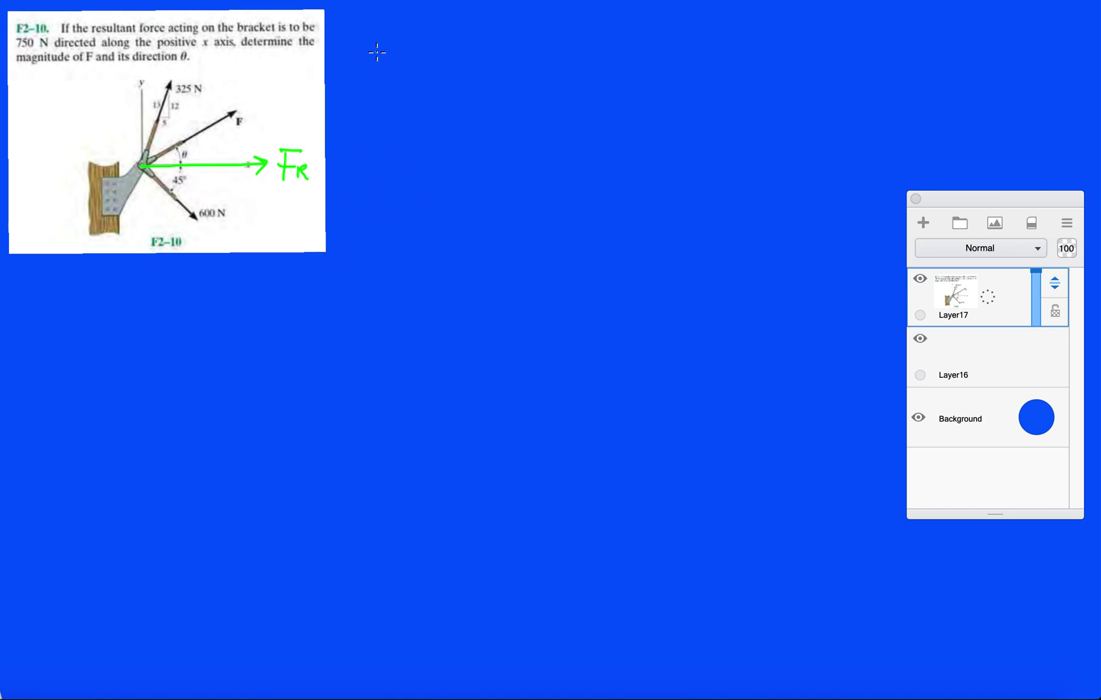
- Label the 325 N force F1 and the 600 N force F2, and write F̄1 beside the diagram
drag(374, 40, 373, 76)
mouse_move(367, 42)
mouse_down()
mouse_move(386, 39)
mouse_move(380, 65)
mouse_up()
drag(391, 62, 392, 77)
mouse_move(153, 65)
mouse_down()
mouse_move(153, 83)
mouse_move(162, 61)
mouse_move(160, 73)
mouse_up()
drag(200, 231, 201, 250)
mouse_move(197, 232)
mouse_down()
mouse_move(212, 230)
mouse_move(226, 249)
mouse_up()
drag(416, 54, 427, 61)
- Write '= 325(5/13)î' after F̄1
drag(366, 25, 388, 25)
click(413, 176)
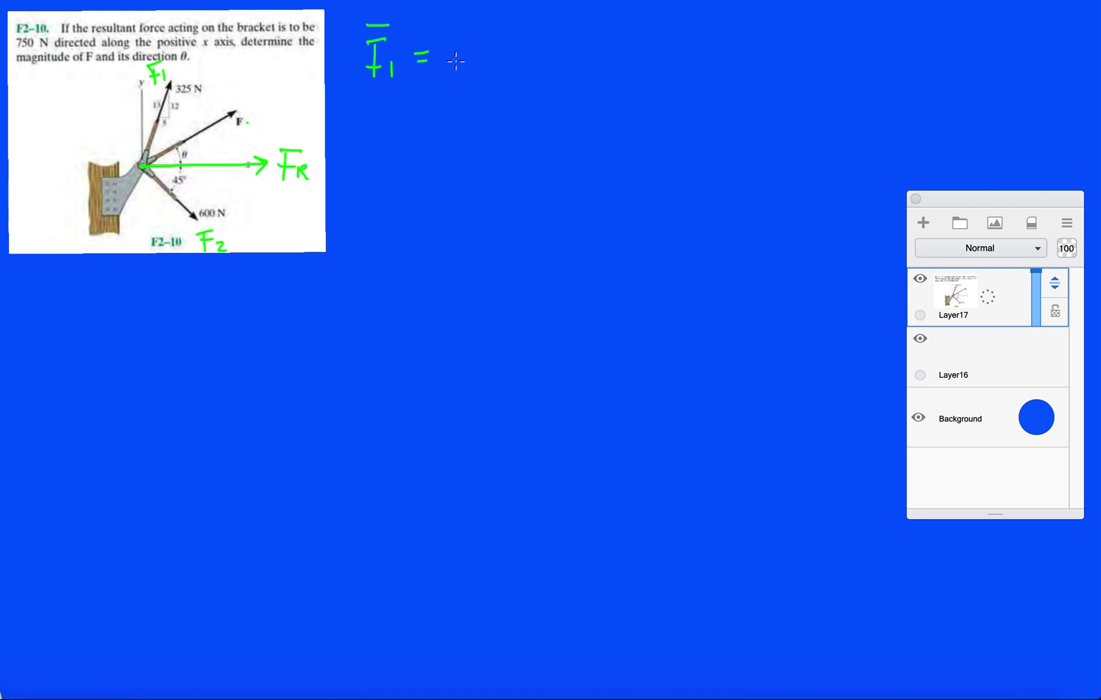
mouse_move(457, 42)
mouse_down()
mouse_move(456, 61)
mouse_move(484, 60)
mouse_up()
drag(494, 39, 480, 63)
mouse_move(534, 39)
mouse_down()
mouse_move(527, 83)
mouse_move(506, 63)
mouse_move(515, 85)
mouse_up()
mouse_move(538, 26)
mouse_down()
mouse_move(551, 65)
mouse_move(541, 86)
mouse_move(571, 62)
mouse_up()
mouse_move(559, 41)
mouse_down()
mouse_move(566, 32)
mouse_move(601, 65)
mouse_move(636, 41)
mouse_move(642, 58)
mouse_move(629, 62)
mouse_move(648, 62)
mouse_up()
- Undo a stray stroke, then finish F̄1 with '+ 325(12/13)ĵ'
key(ctrl+z)
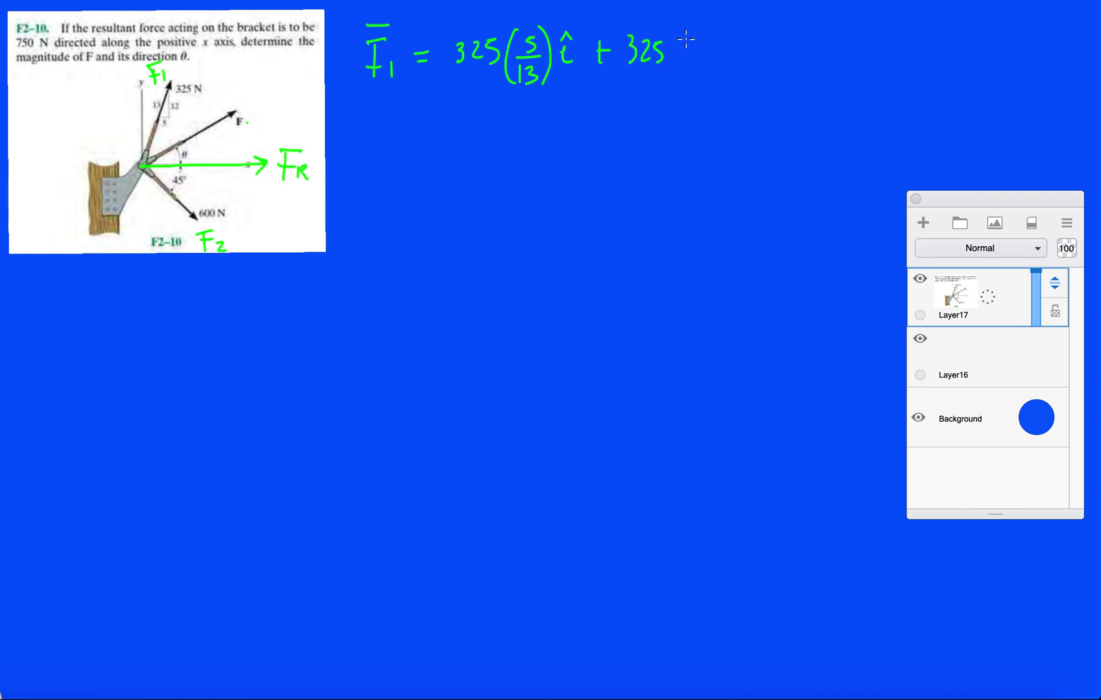
drag(684, 33, 684, 52)
mouse_move(688, 35)
mouse_down()
mouse_move(705, 61)
mouse_move(690, 85)
mouse_up()
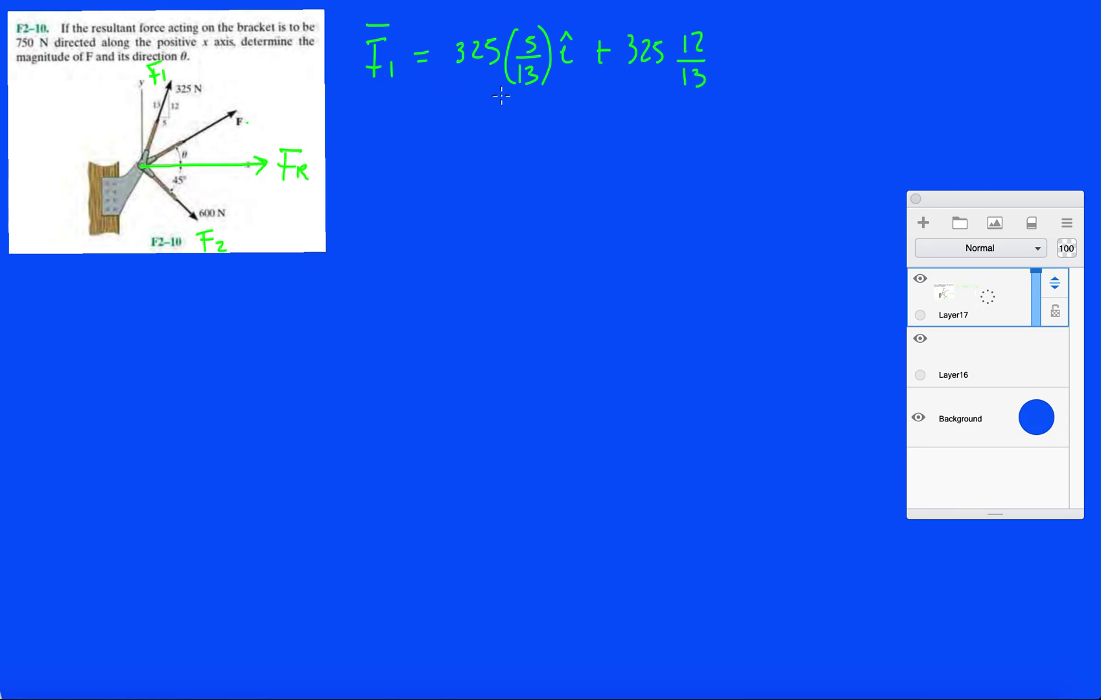
mouse_move(731, 47)
mouse_down()
mouse_move(724, 75)
mouse_move(733, 34)
mouse_up()
- Start a new line below reading 'F̄2 ='
drag(366, 143, 368, 180)
mouse_move(359, 140)
mouse_down()
mouse_move(381, 140)
mouse_move(374, 159)
mouse_up()
drag(376, 165, 387, 179)
mouse_move(358, 133)
mouse_down()
mouse_move(383, 133)
mouse_move(419, 159)
mouse_up()
drag(408, 167, 420, 166)
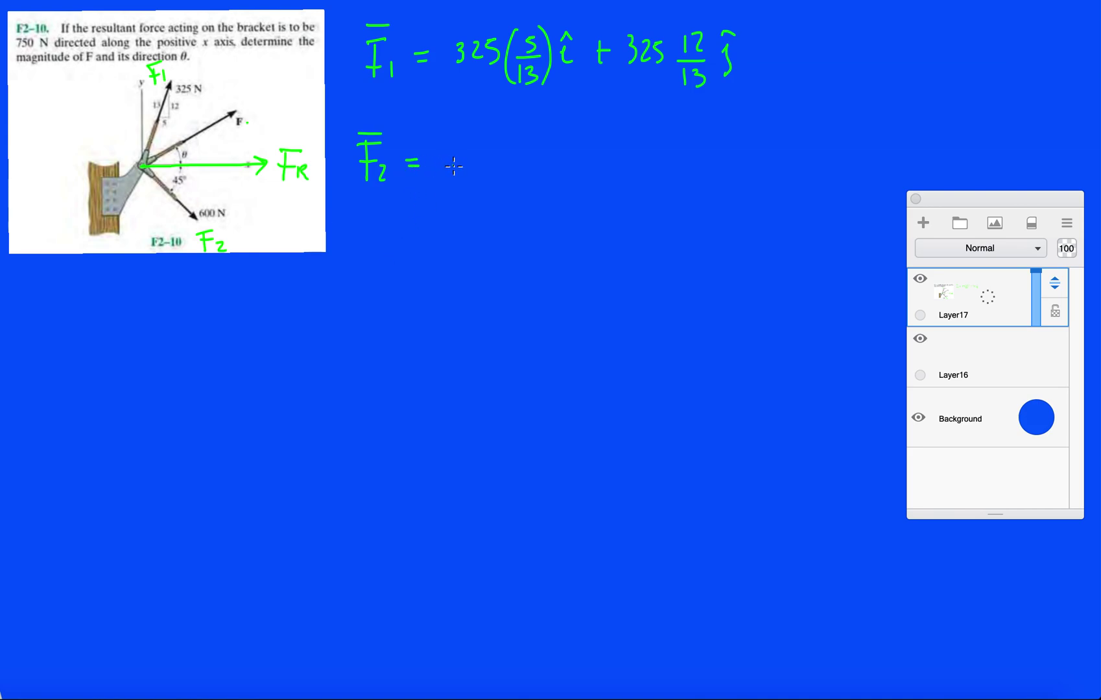
- Complete the F̄2 line as 600 cos45 î − 600 sin45 ĵ
drag(446, 154, 445, 170)
mouse_move(470, 156)
mouse_down()
mouse_move(462, 169)
mouse_move(469, 157)
mouse_up()
drag(488, 156, 488, 156)
click(413, 295)
drag(514, 159, 512, 173)
drag(525, 162, 559, 164)
drag(556, 155, 561, 174)
mouse_move(563, 152)
mouse_down()
mouse_move(596, 167)
mouse_move(591, 143)
mouse_move(647, 162)
mouse_move(687, 149)
mouse_move(744, 161)
mouse_move(765, 148)
mouse_move(756, 162)
mouse_up()
mouse_move(772, 146)
mouse_down()
mouse_move(765, 162)
mouse_move(778, 185)
mouse_move(795, 132)
mouse_up()
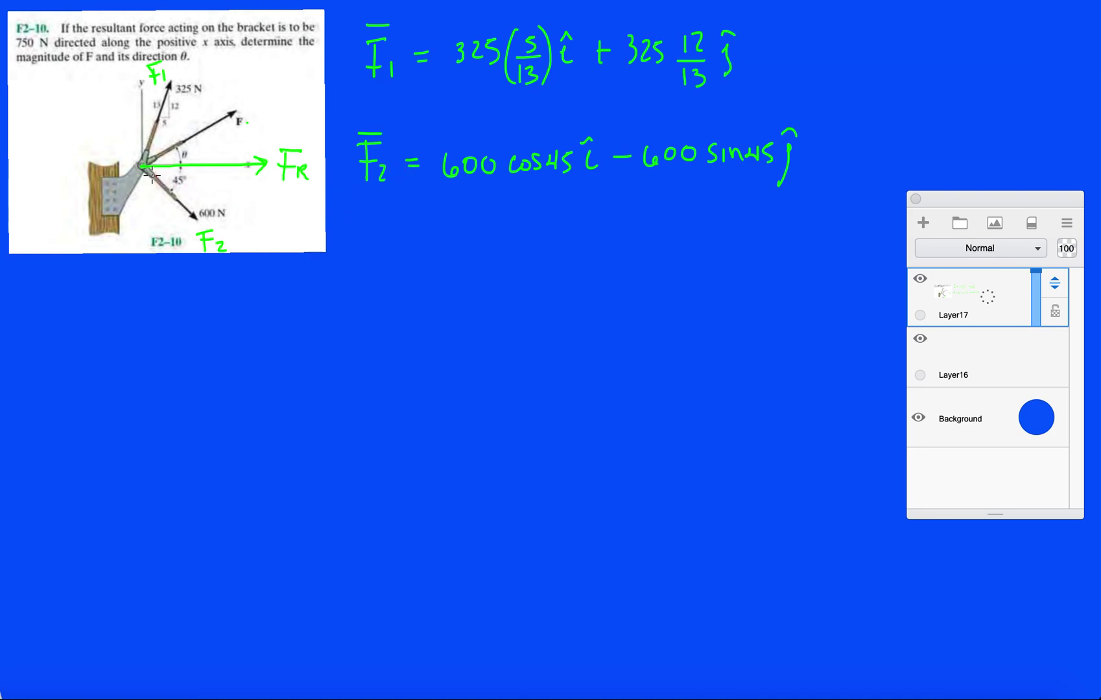
- Sketch a red θ angle, force components, an arc and a curved arrow on the bracket
drag(141, 168, 179, 162)
mouse_move(201, 216)
mouse_down()
mouse_move(201, 168)
mouse_move(188, 167)
mouse_move(201, 166)
mouse_move(145, 170)
mouse_up()
drag(169, 165, 115, 153)
mouse_move(222, 189)
mouse_down()
mouse_move(209, 180)
mouse_move(208, 192)
mouse_up()
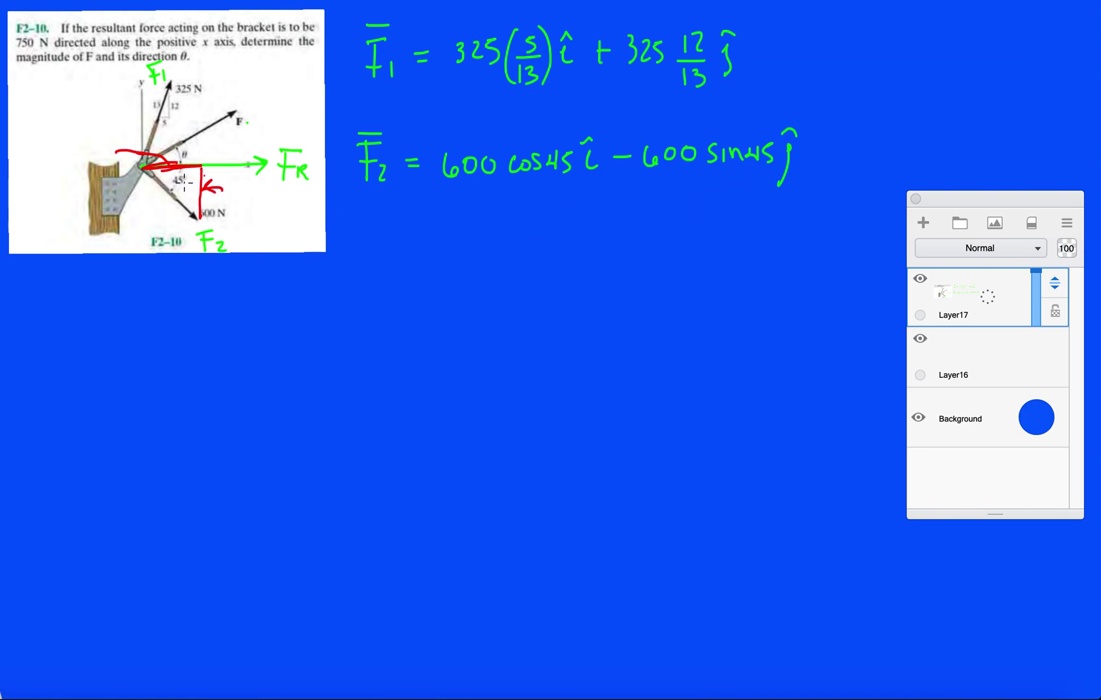
- Undo the blue blob, the red component lines and the curved arrow, keeping only the red arc at θ
click(210, 202)
drag(177, 187, 154, 166)
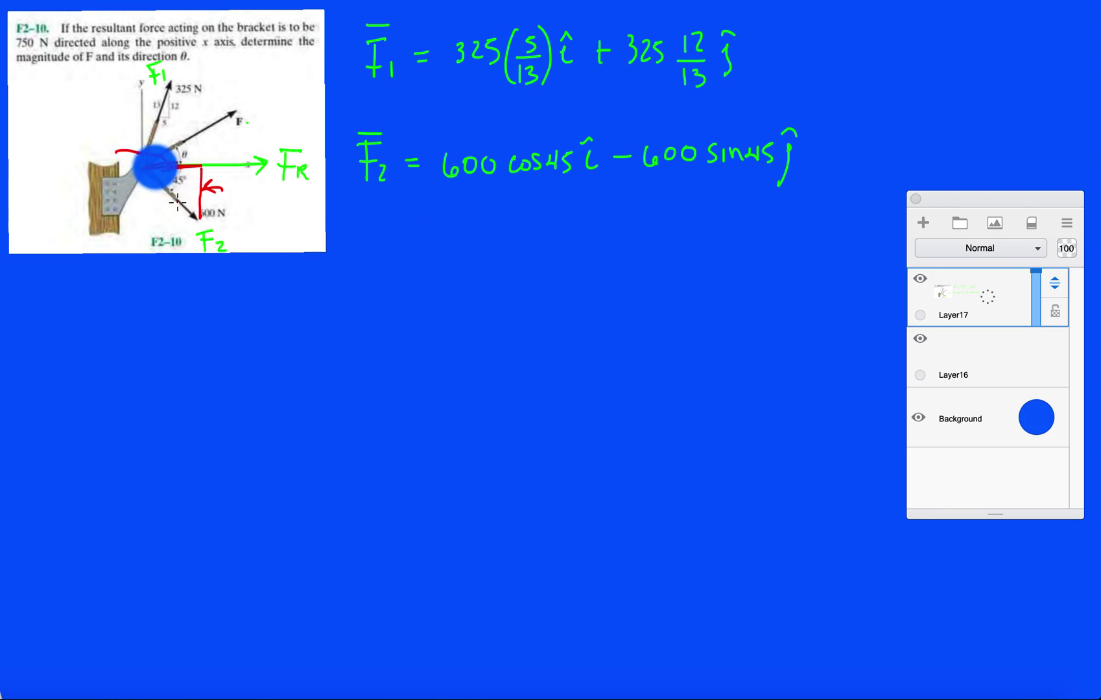
key(ctrl+z)
key(ctrl+z)
key(ctrl+z)
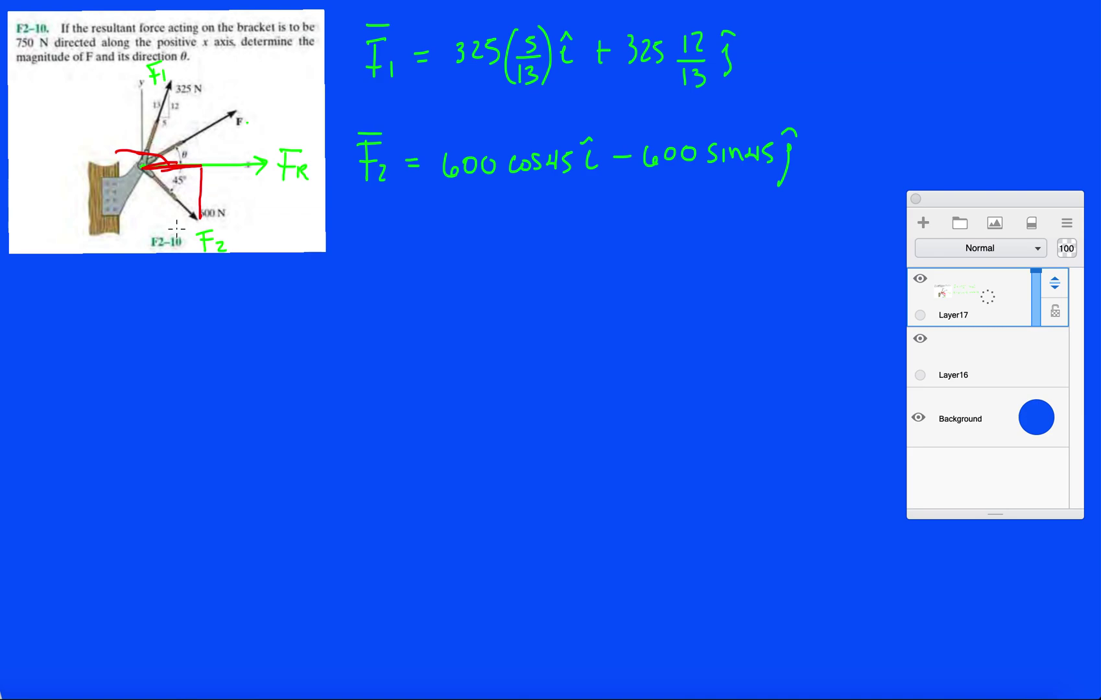
key(ctrl+z)
key(ctrl+z)
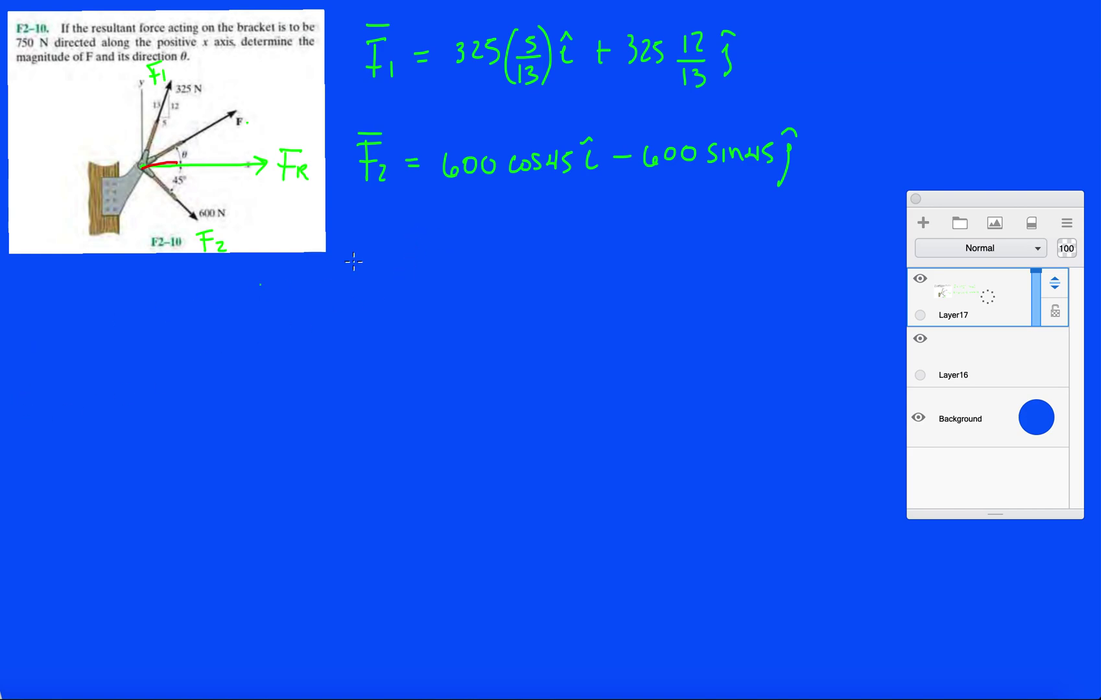
- Write 'F̄ = F cosθ î' below the F̄2 line
mouse_move(371, 223)
mouse_down()
mouse_move(370, 270)
mouse_move(386, 210)
mouse_move(413, 241)
mouse_up()
drag(398, 250, 414, 249)
mouse_move(451, 226)
mouse_down()
mouse_move(453, 263)
mouse_move(470, 219)
mouse_move(466, 238)
mouse_up()
mouse_move(490, 243)
mouse_down()
mouse_move(491, 255)
mouse_move(503, 245)
mouse_move(513, 255)
mouse_move(535, 233)
mouse_up()
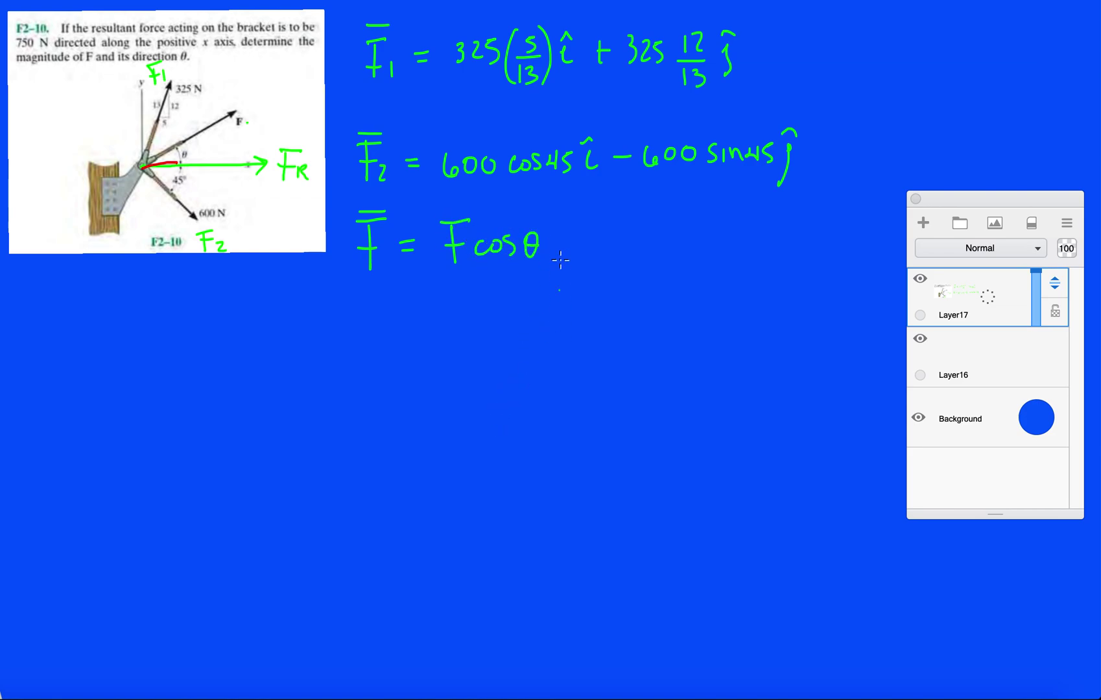
mouse_move(561, 234)
mouse_down()
mouse_move(574, 241)
mouse_move(575, 227)
mouse_move(603, 252)
mouse_up()
- Append '+ F sinθ ĵ' to complete the third equation
drag(597, 240, 658, 218)
mouse_move(639, 219)
mouse_down()
mouse_move(638, 250)
mouse_move(652, 232)
mouse_up()
mouse_move(674, 226)
mouse_down()
mouse_move(660, 247)
mouse_move(709, 238)
mouse_up()
mouse_move(705, 234)
mouse_down()
mouse_move(722, 235)
mouse_move(740, 271)
mouse_up()
drag(745, 216, 760, 213)
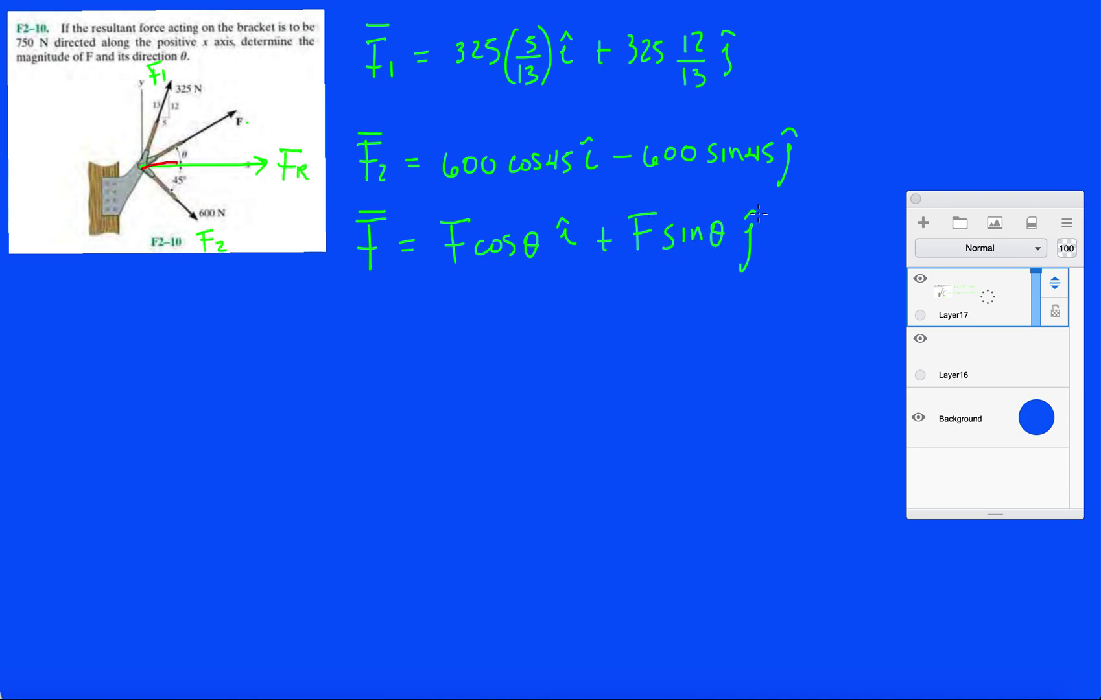